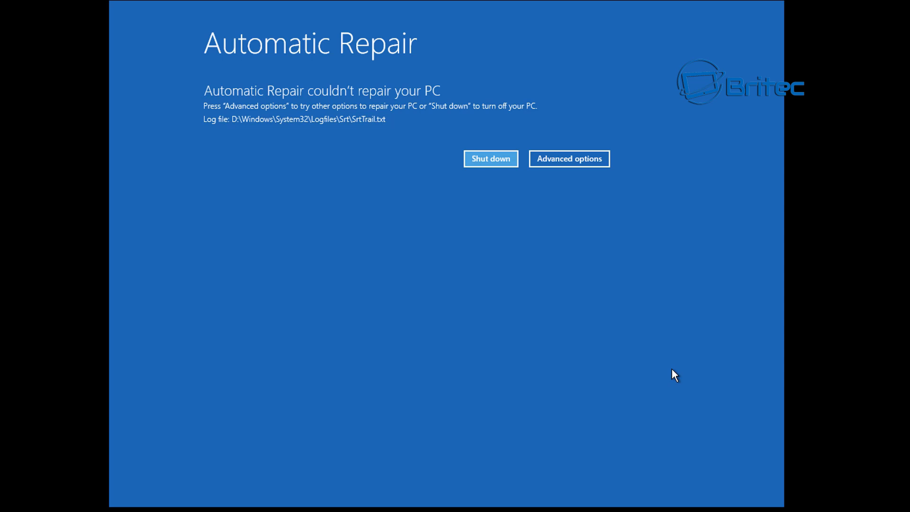
- Open the advanced repair options and exit to continue to Windows 10
click(560, 162)
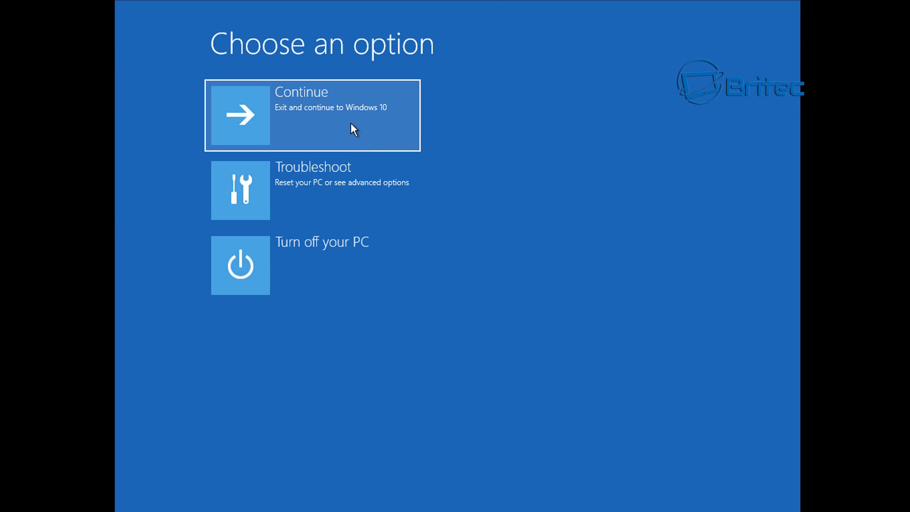
click(326, 115)
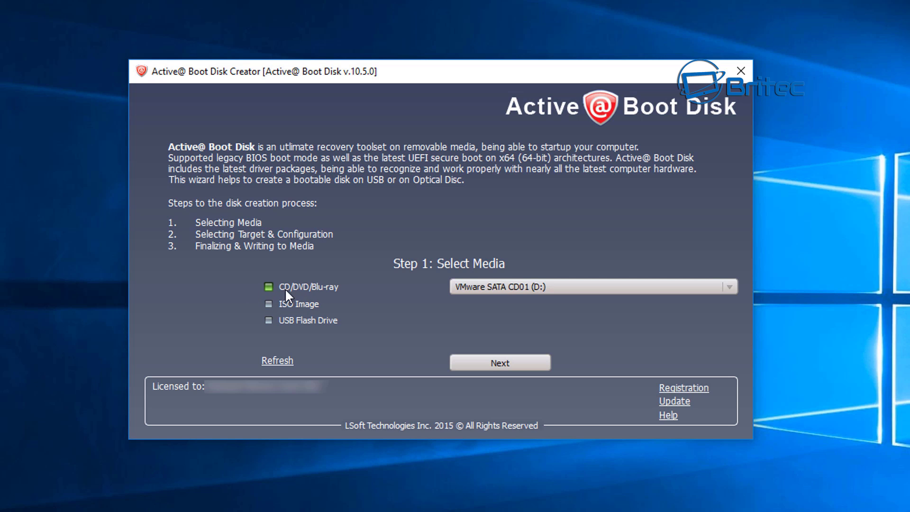
- Choose ISO Image as the boot disk media and proceed to the target configuration
click(267, 319)
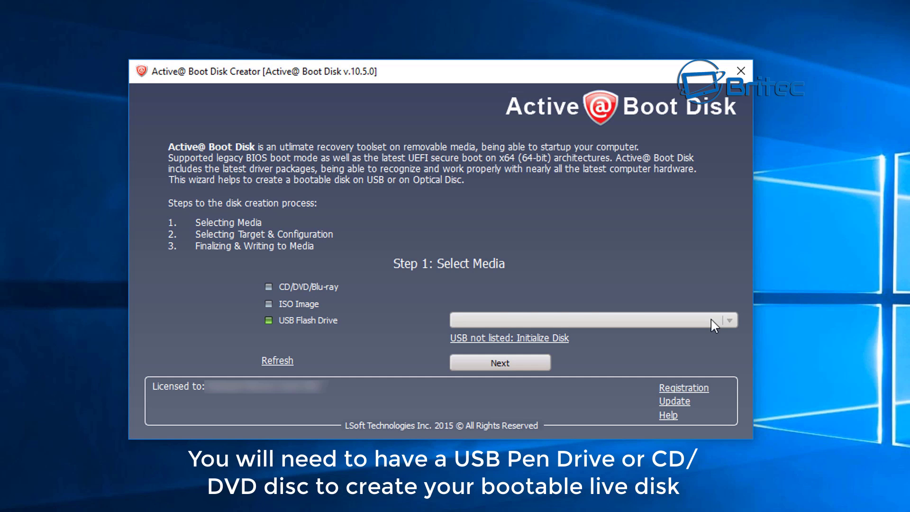
click(310, 303)
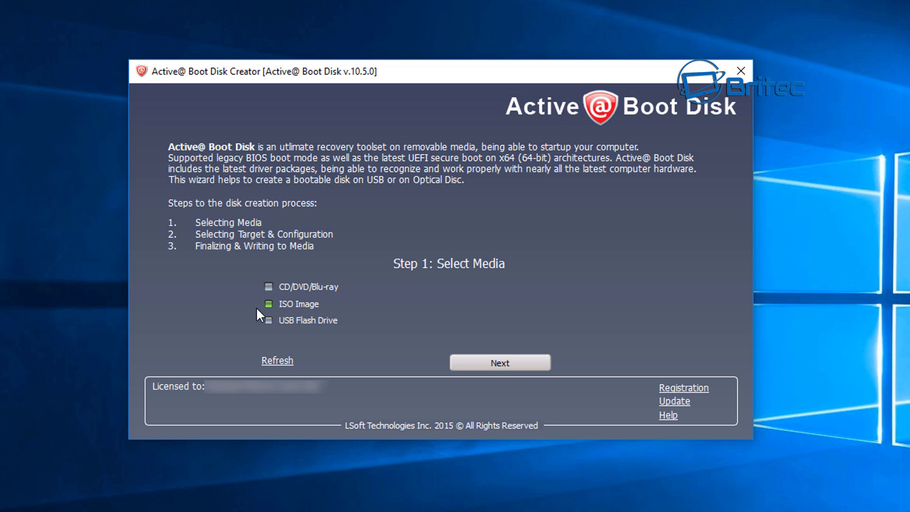
click(498, 365)
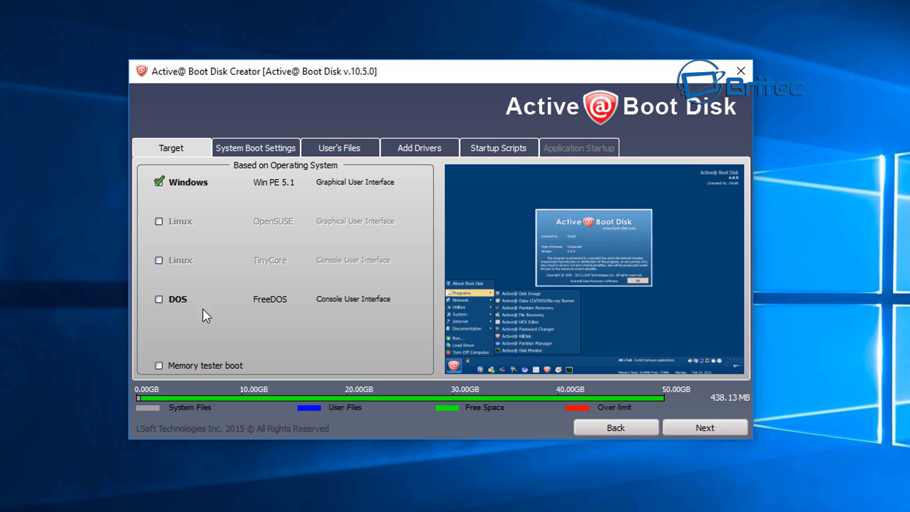
- Try the DOS (FreeDOS) target and return the selection to Windows (Win PE 5.1)
click(159, 300)
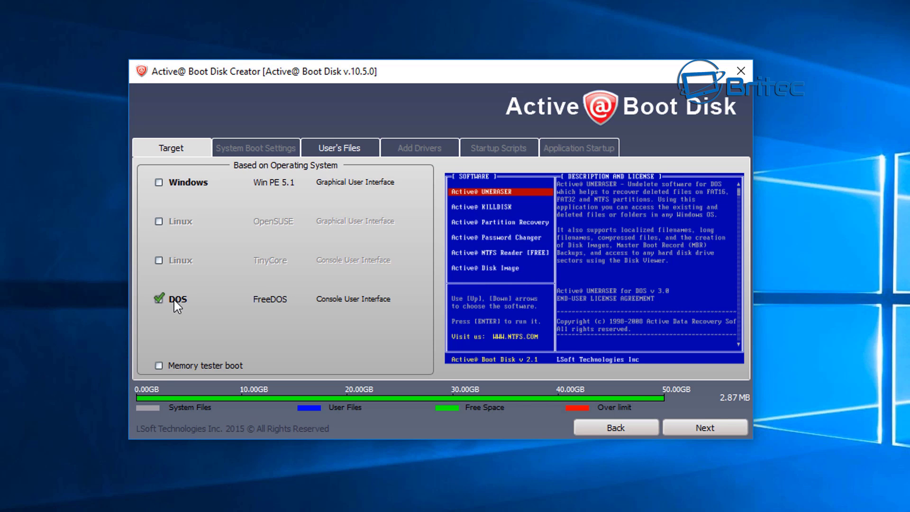
click(160, 364)
mouse_move(158, 222)
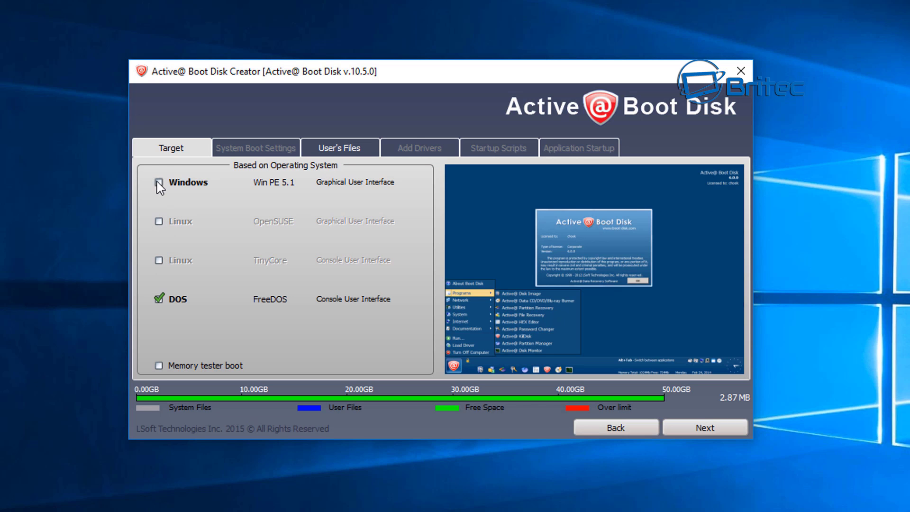
click(159, 181)
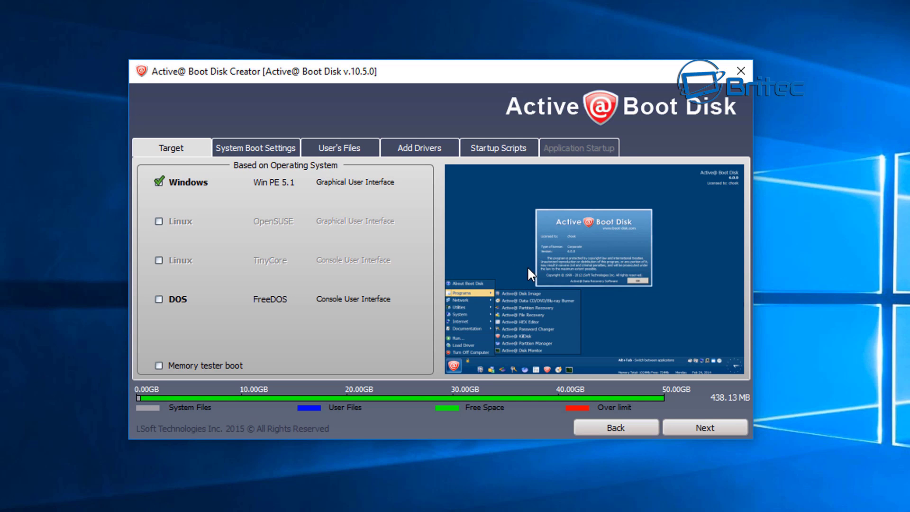
- Check the system boot settings and create the boot disk image, saving it to the Desktop as an ISO file named ActiveBootDisk
click(260, 155)
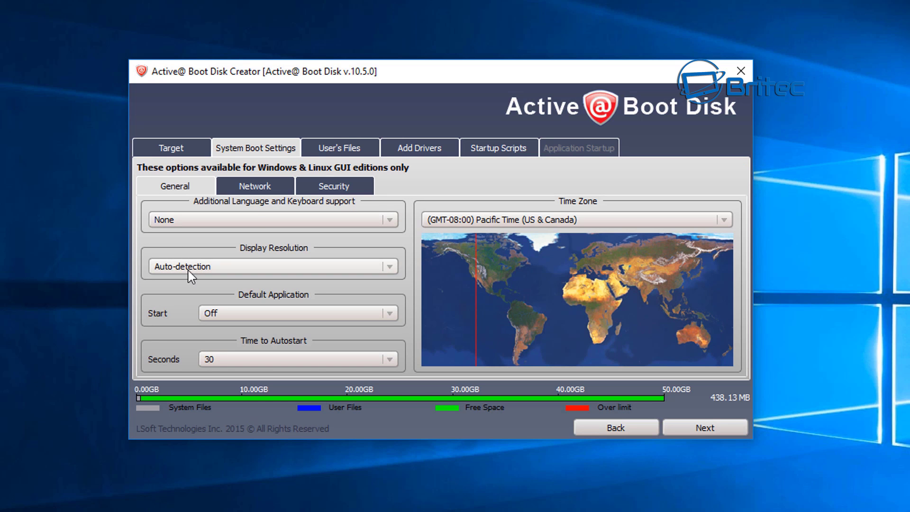
click(171, 151)
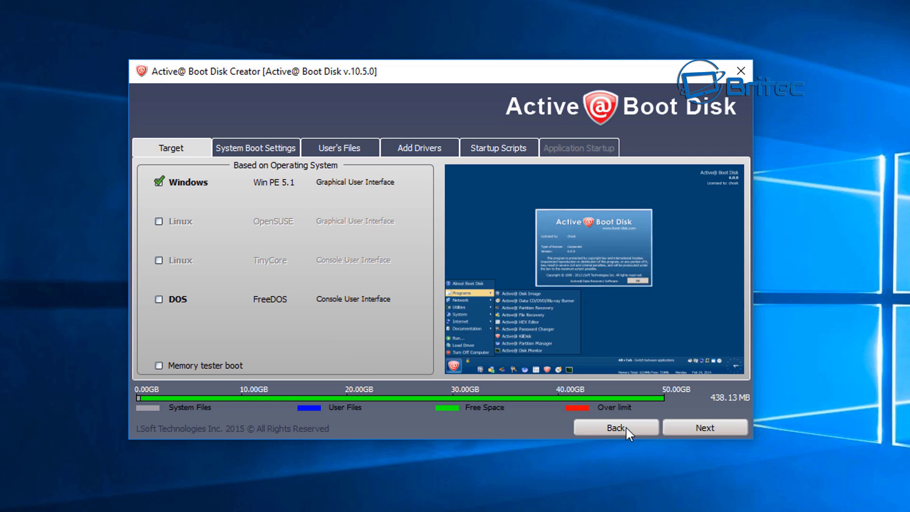
click(685, 426)
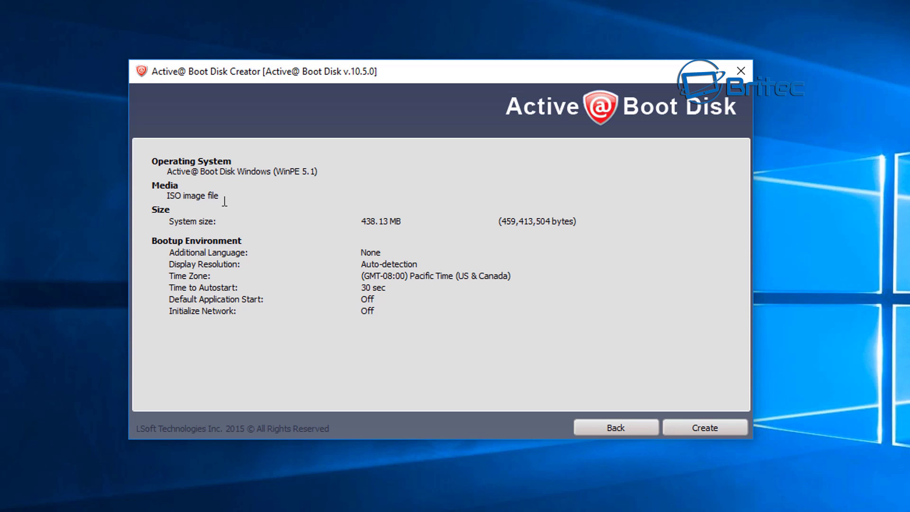
click(707, 431)
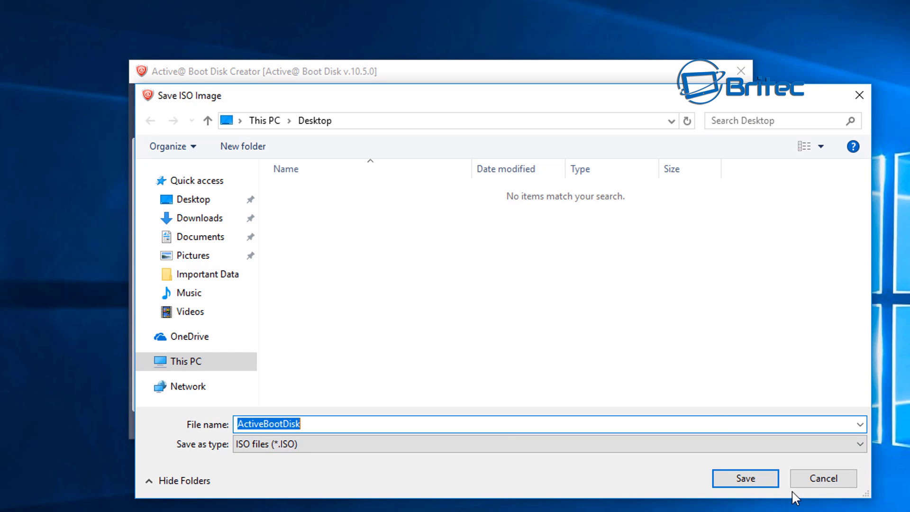
click(743, 481)
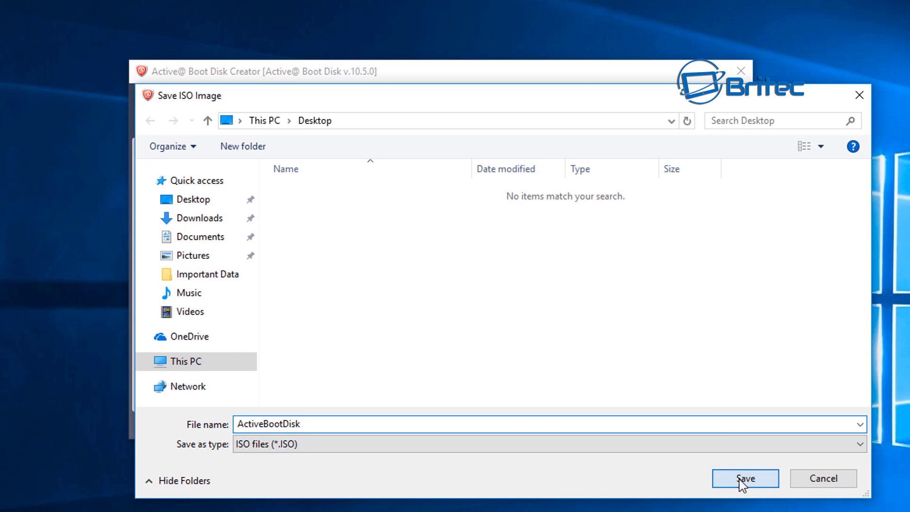
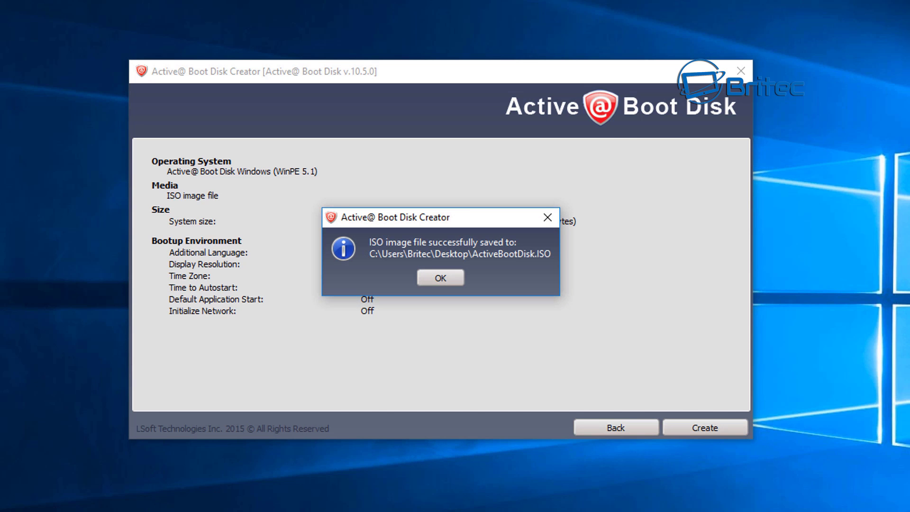
click(437, 280)
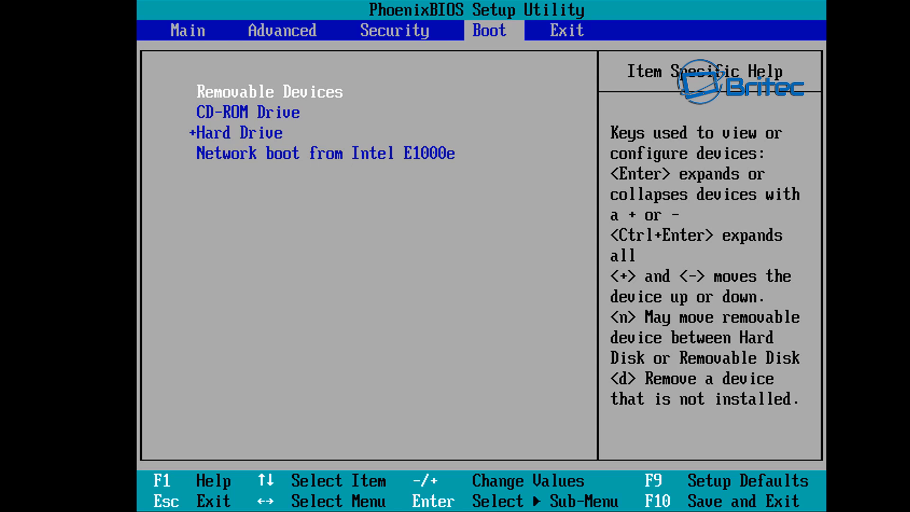
- Look through the Security and Advanced pages of the BIOS setup and return to the boot order
key(Left)
key(Left)
key(Left)
key(Right)
key(Right)
key(Right)
key(Left)
key(Right)
key(Left)
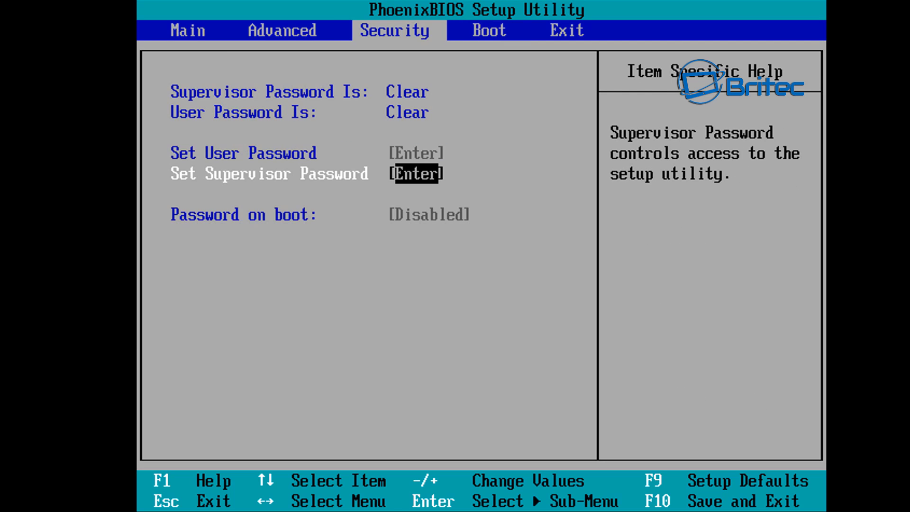
key(Left)
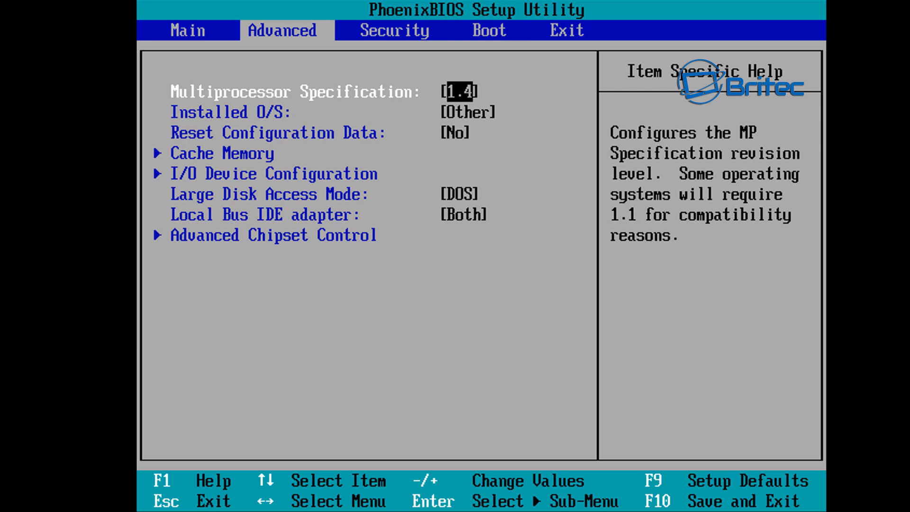
key(Right)
key(Right)
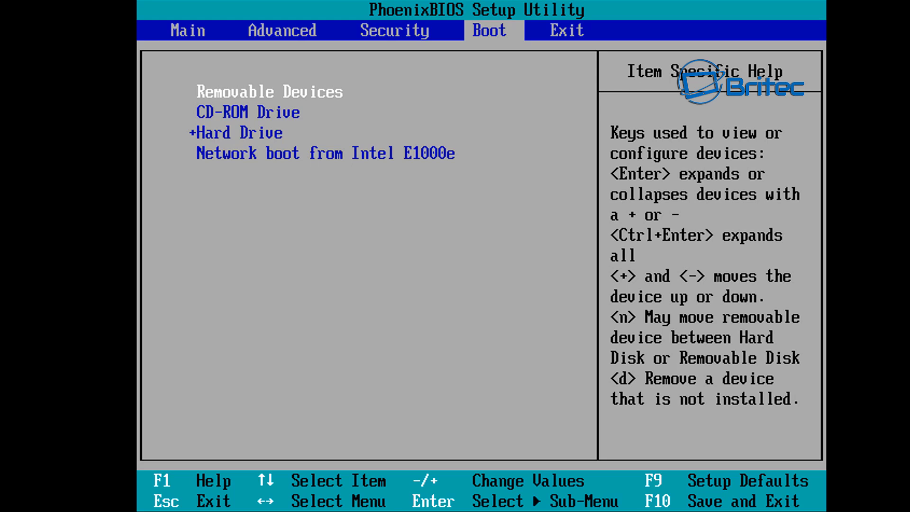
- Move CD-ROM Drive above Removable Devices in the BIOS boot order, and save and exit the setup
key(Down)
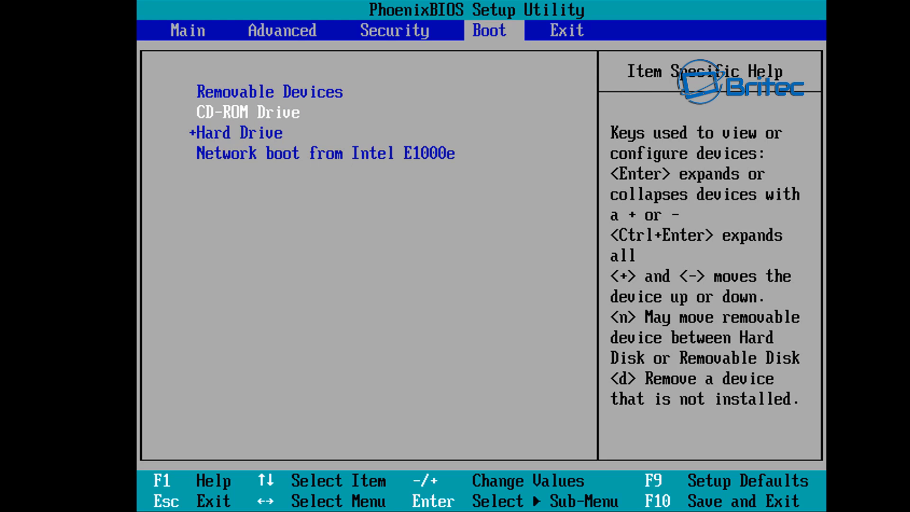
key(plus)
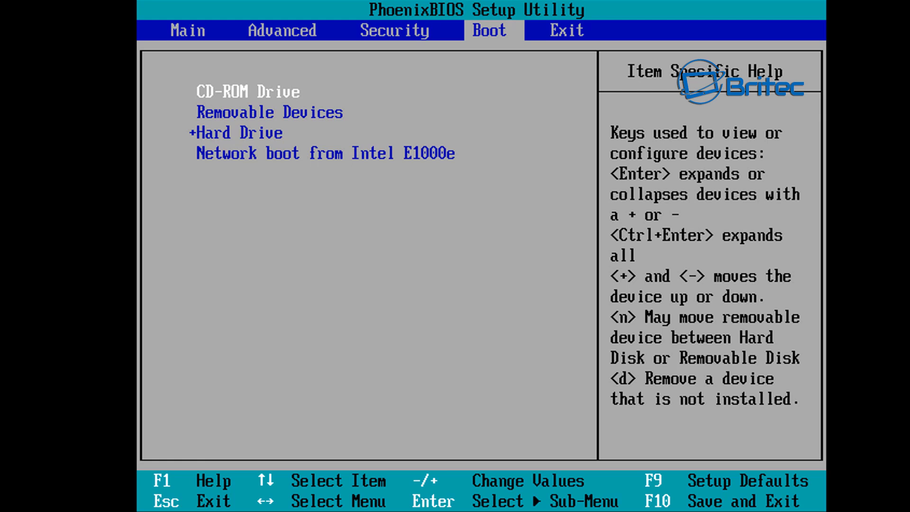
key(F10)
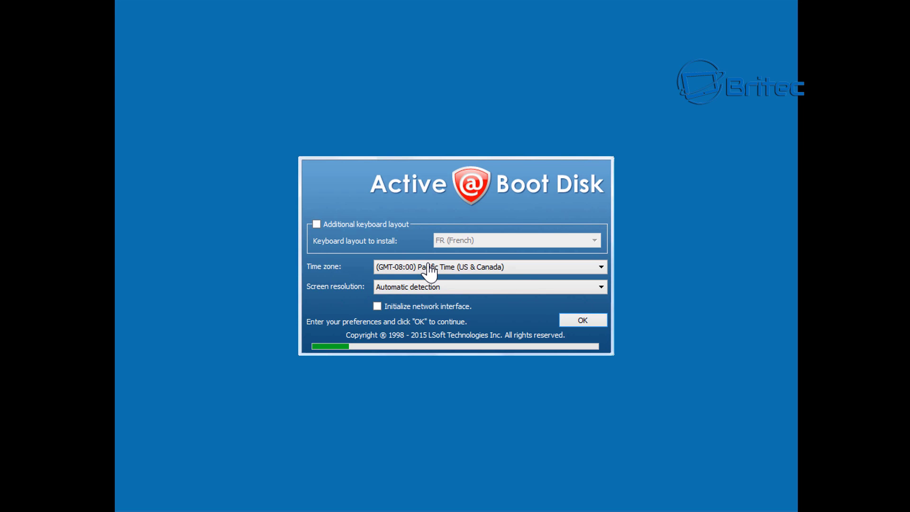
- Accept the boot disk's default startup preferences and launch Active@ File Recovery from its programs
click(574, 321)
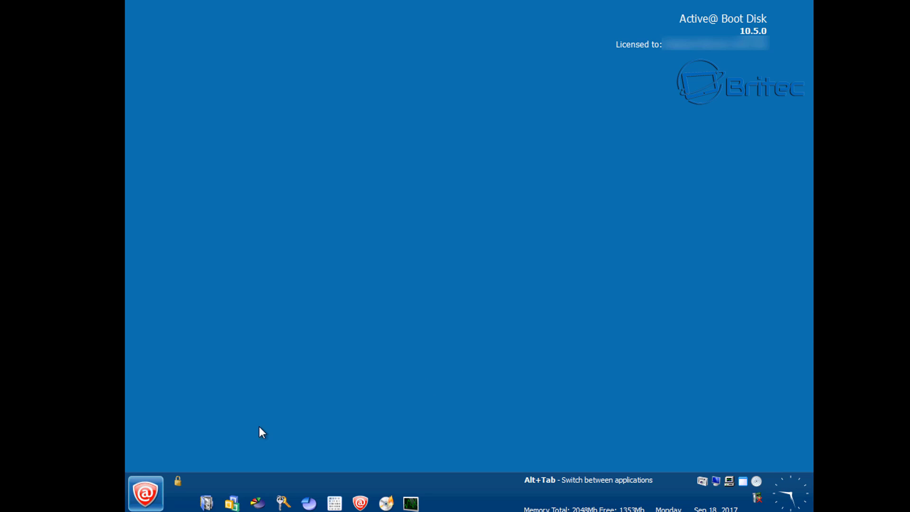
click(152, 500)
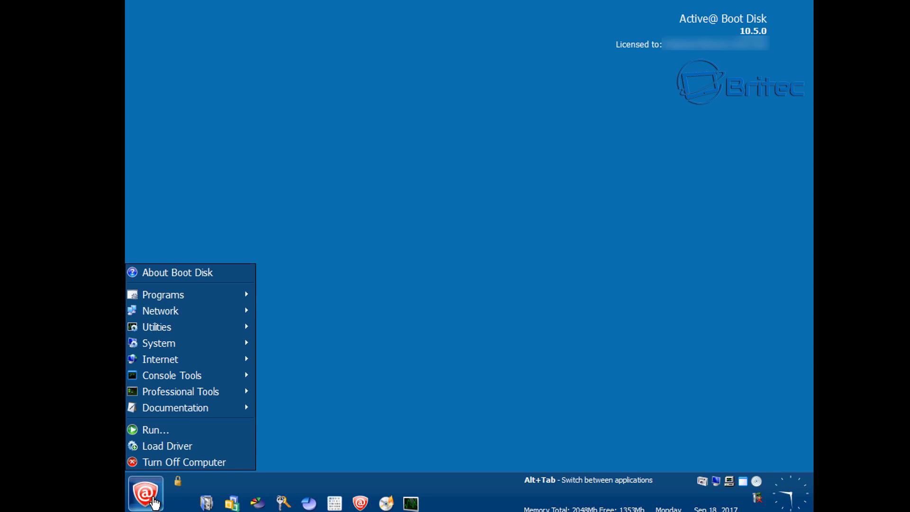
mouse_move(206, 294)
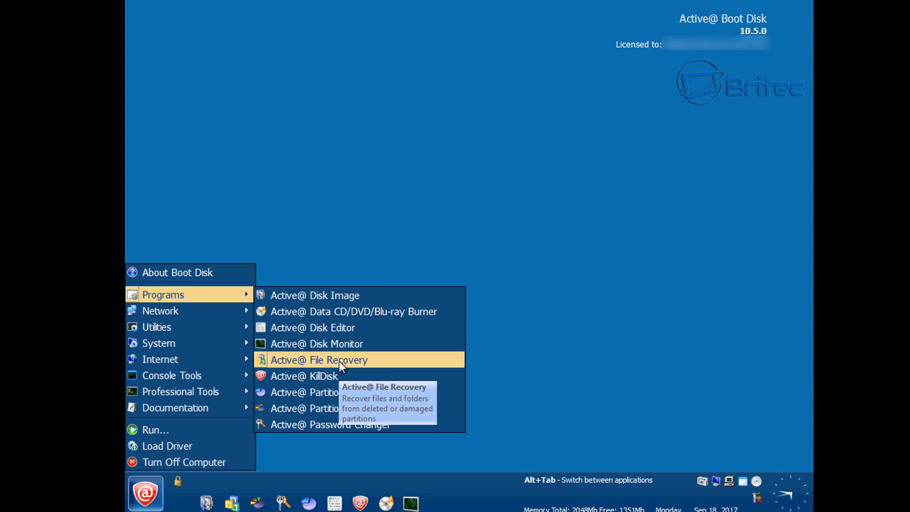
click(554, 364)
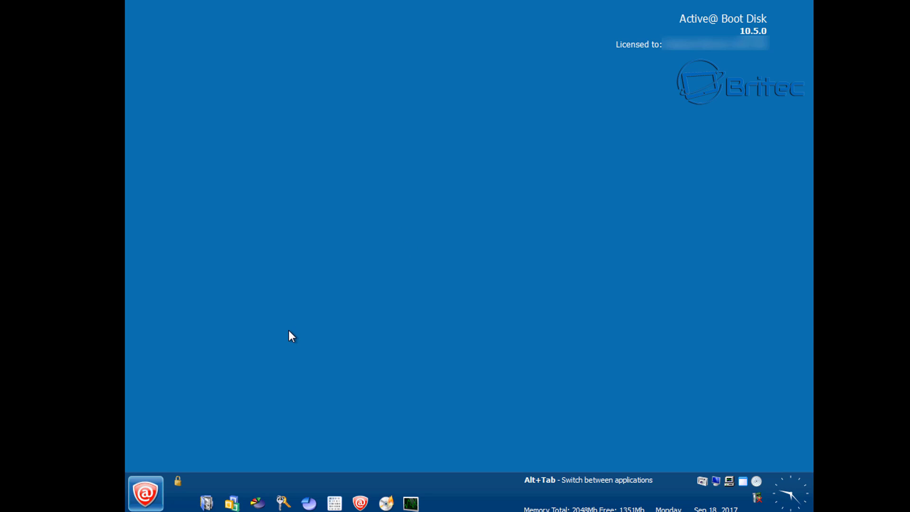
click(143, 497)
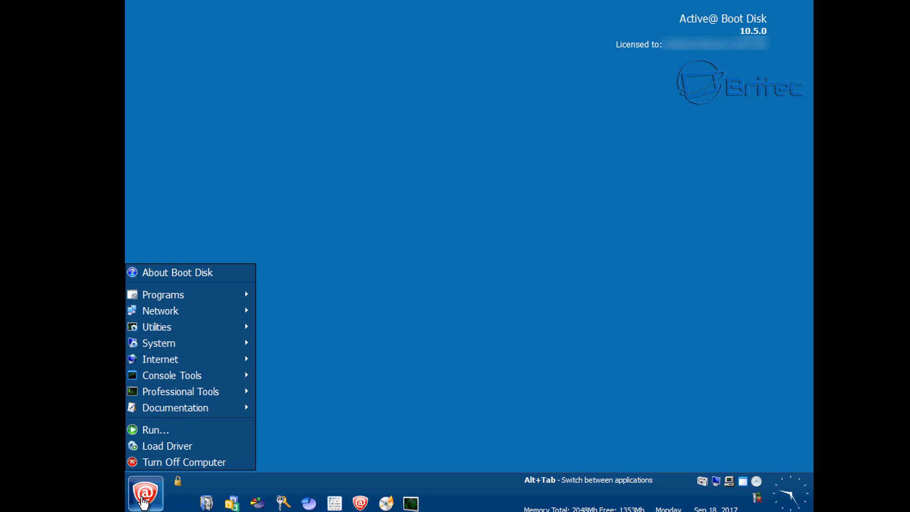
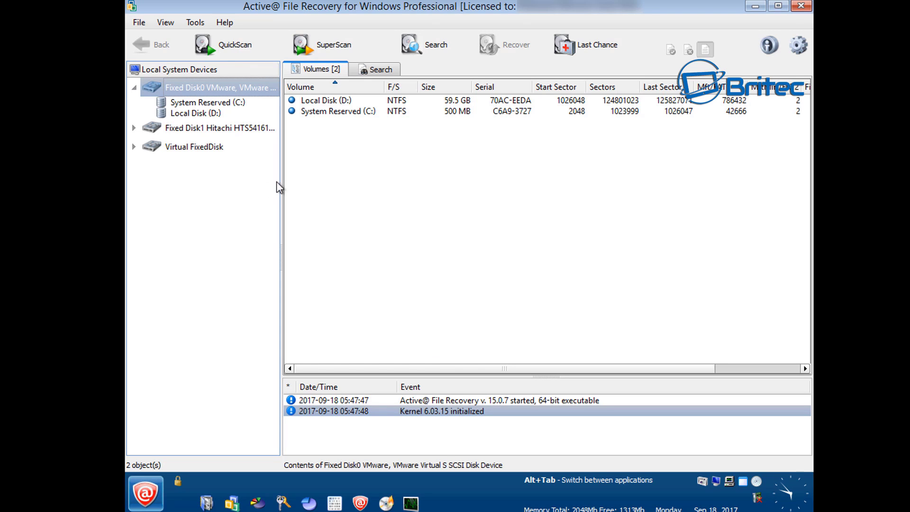
- Run a QuickScan of Local Disk (D:) on Fixed Disk0 and open its Users folder
click(201, 116)
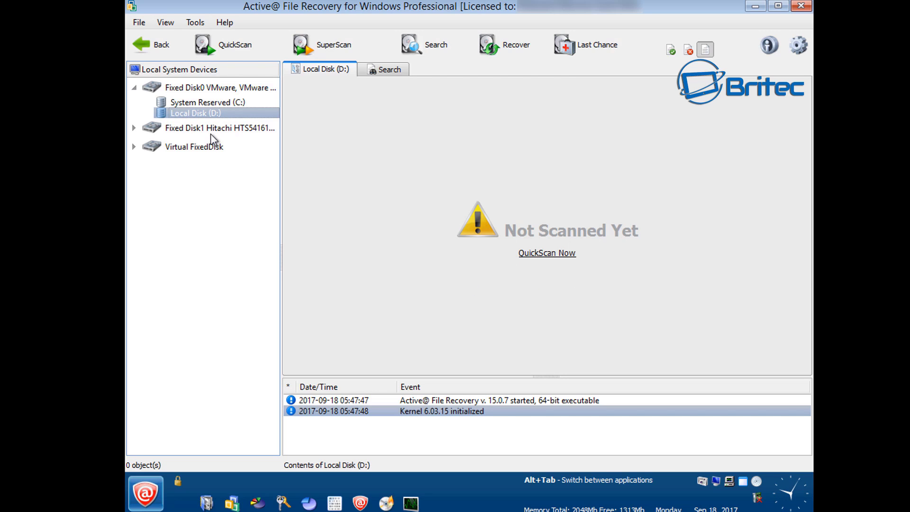
click(232, 132)
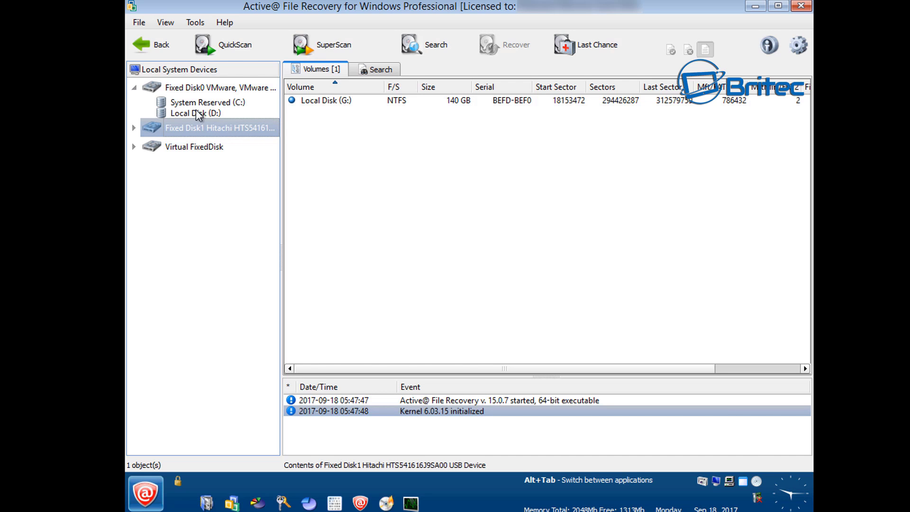
click(211, 114)
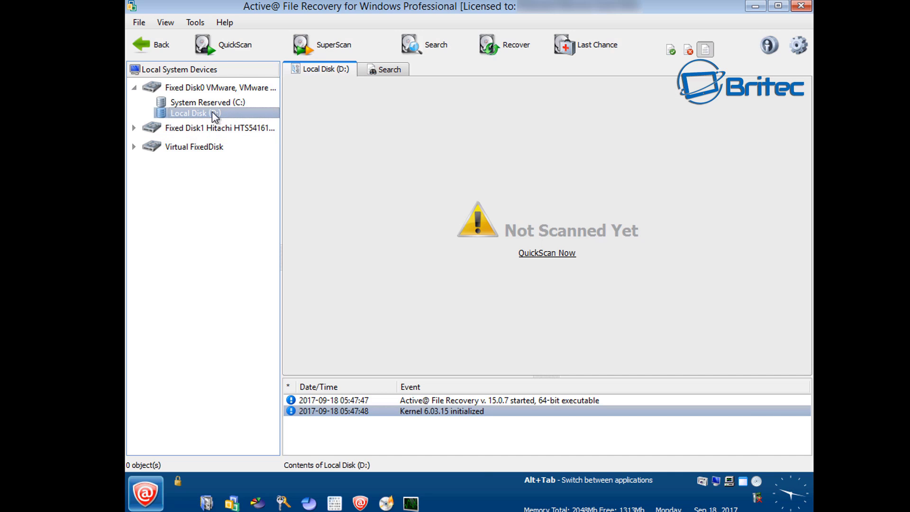
click(218, 130)
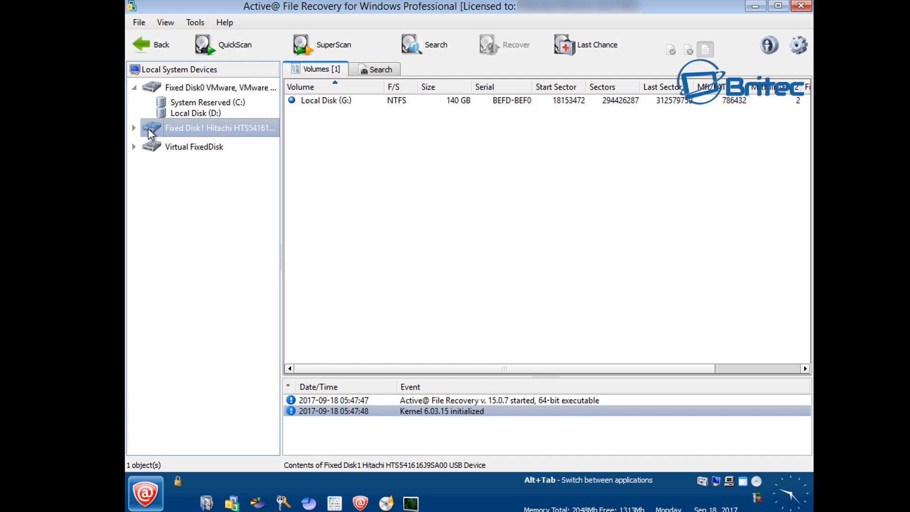
click(206, 114)
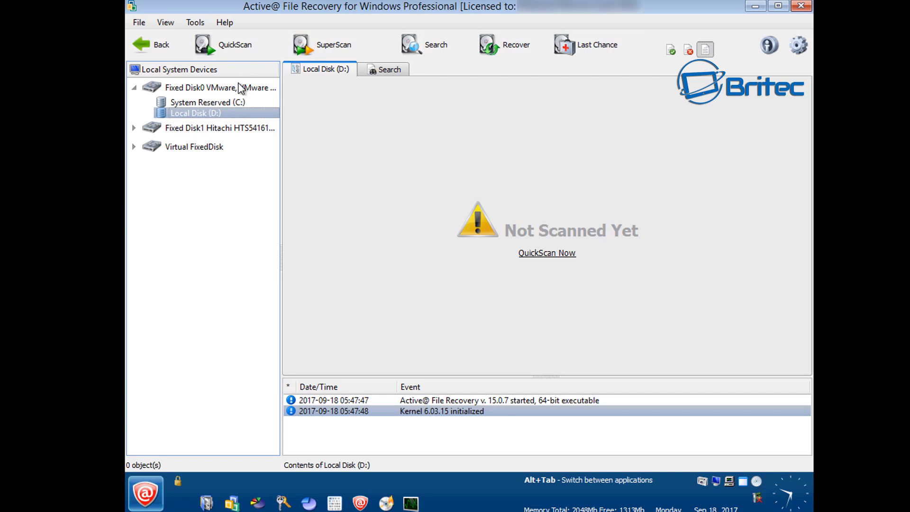
click(554, 260)
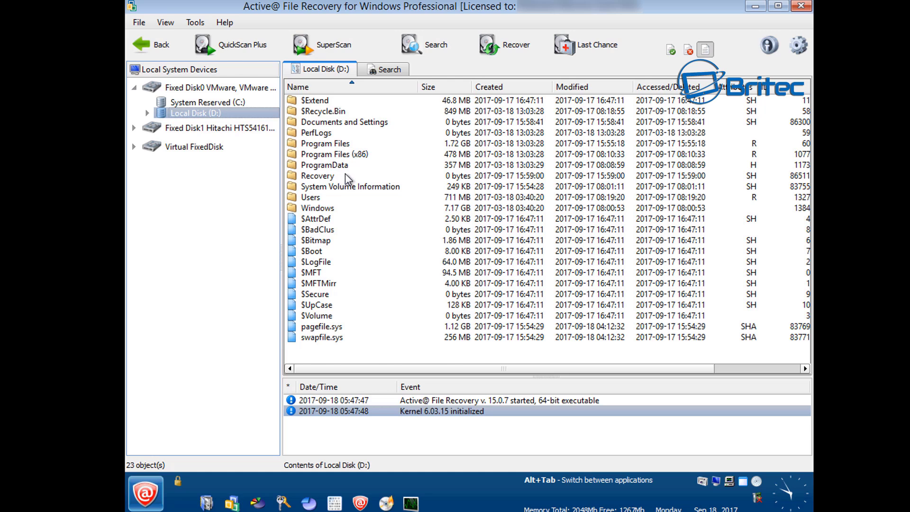
click(313, 198)
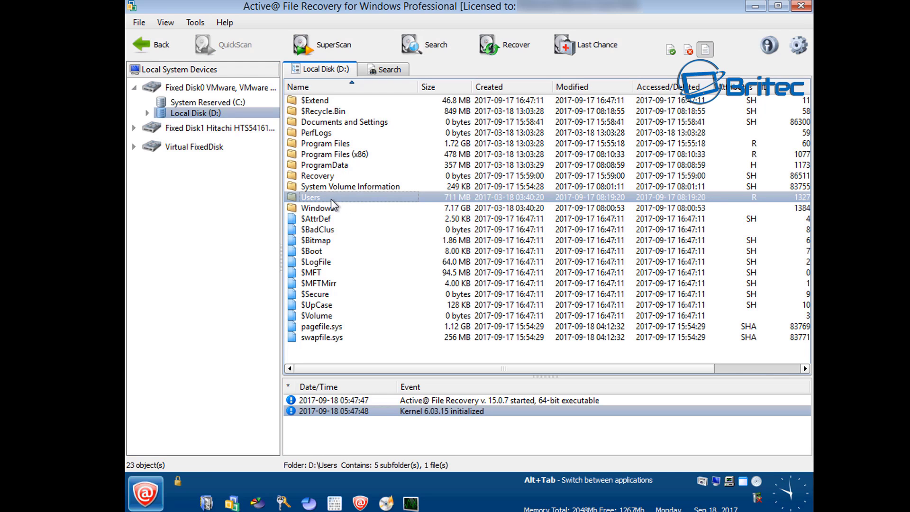
double_click(331, 198)
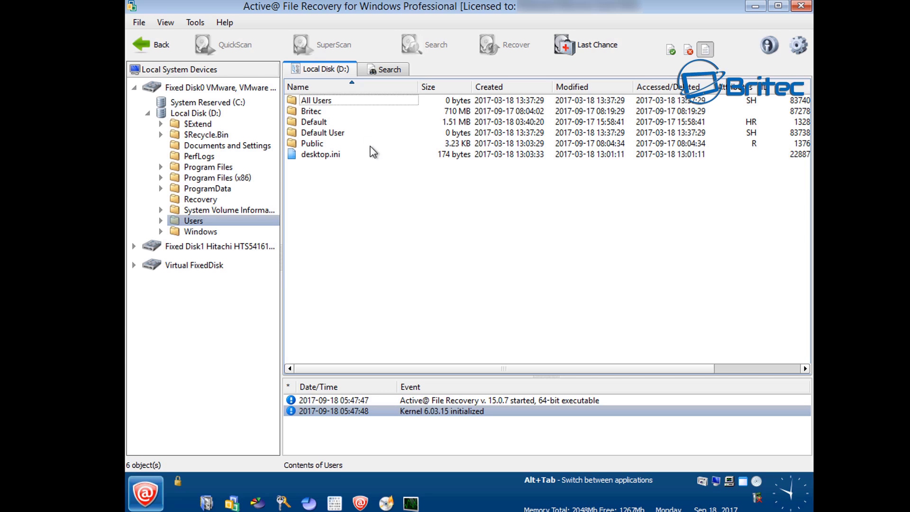
- Browse through the Britec user folder to Documents and select the Important Data folder
click(320, 113)
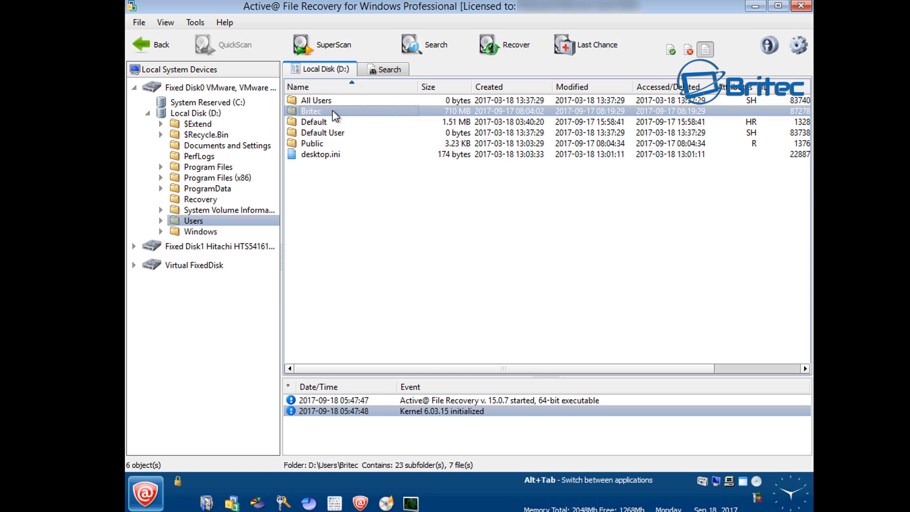
double_click(335, 114)
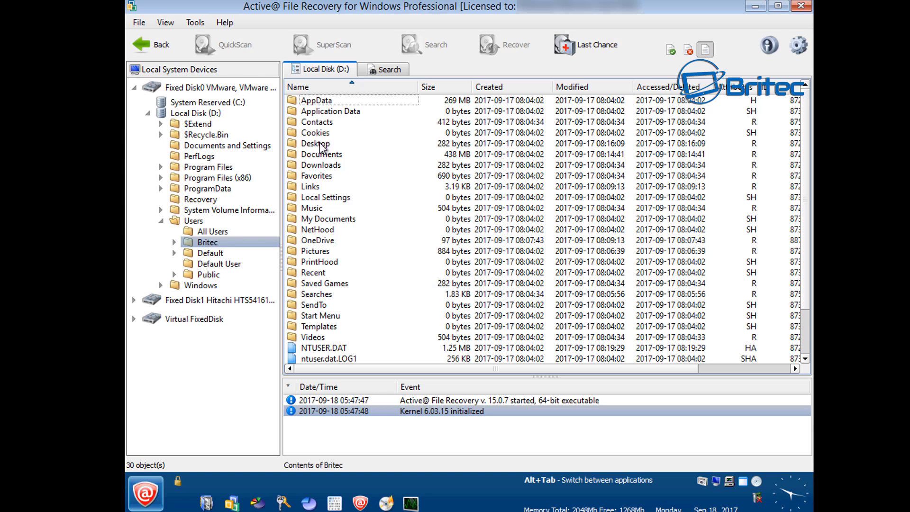
click(326, 157)
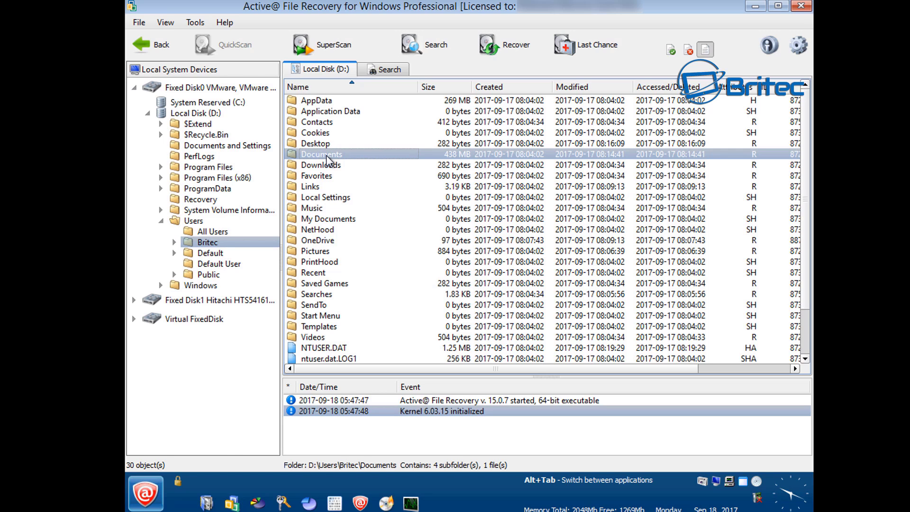
double_click(326, 156)
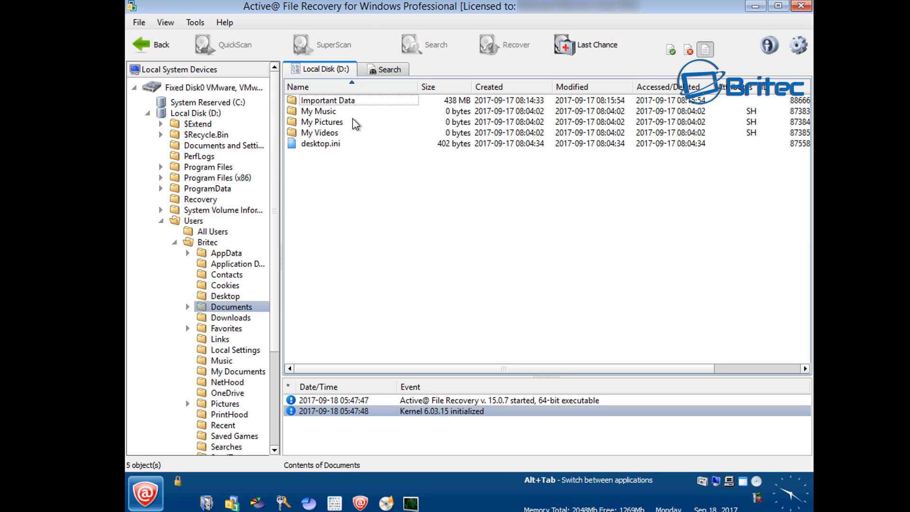
click(331, 101)
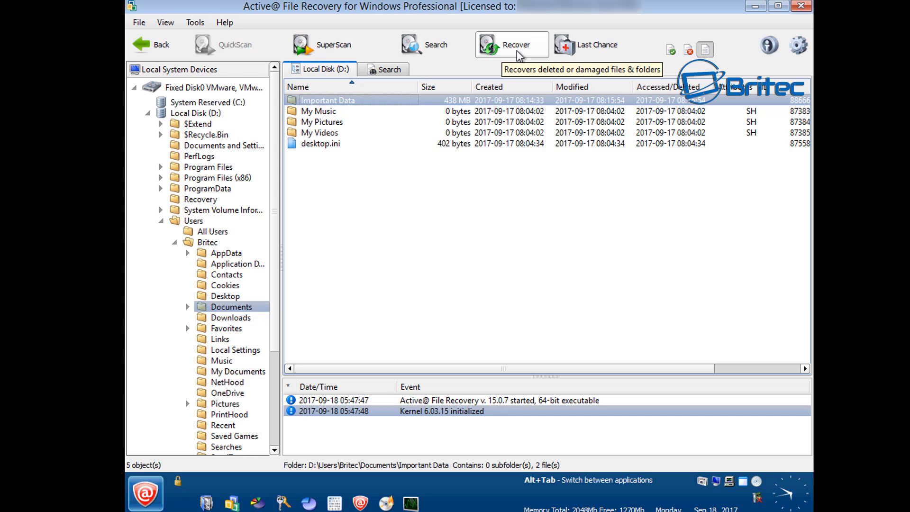
- Check the volumes on the Hitachi USB drive, Fixed Disk1, as a possible recovery destination
scroll(269, 275, down, 4)
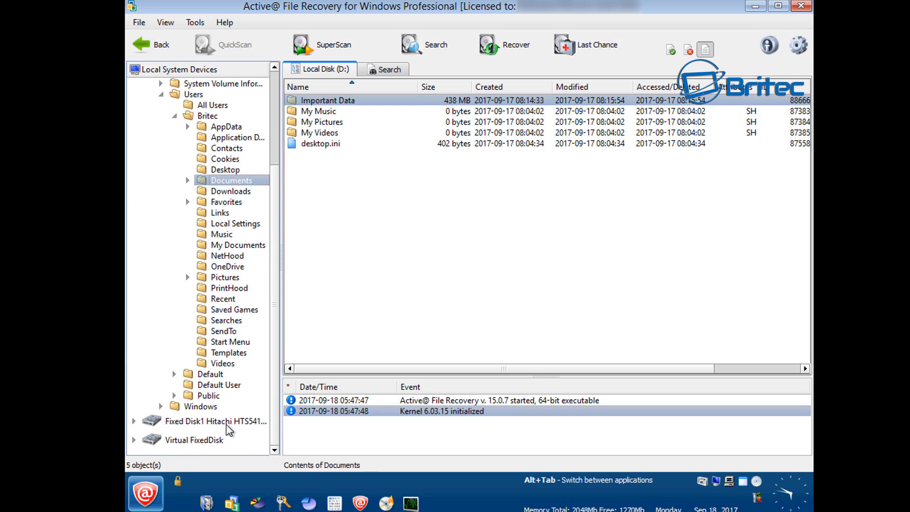
click(226, 421)
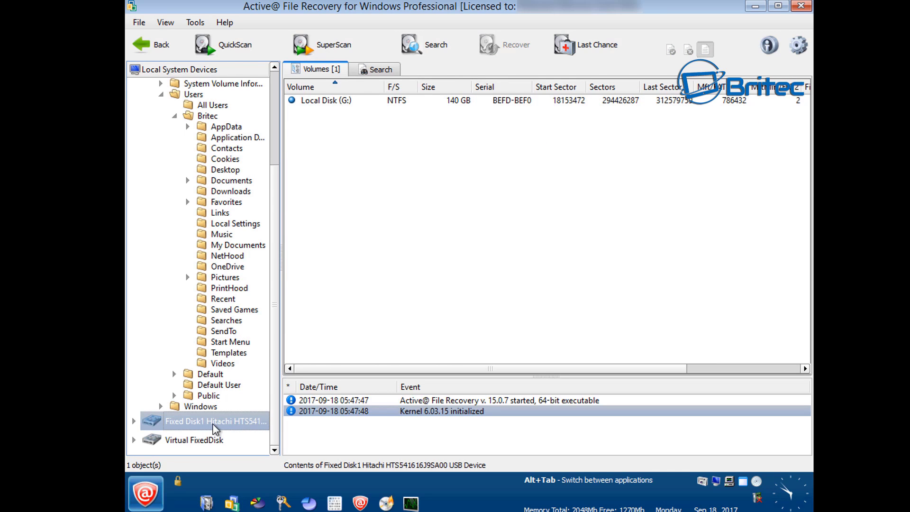
scroll(229, 140, up, 4)
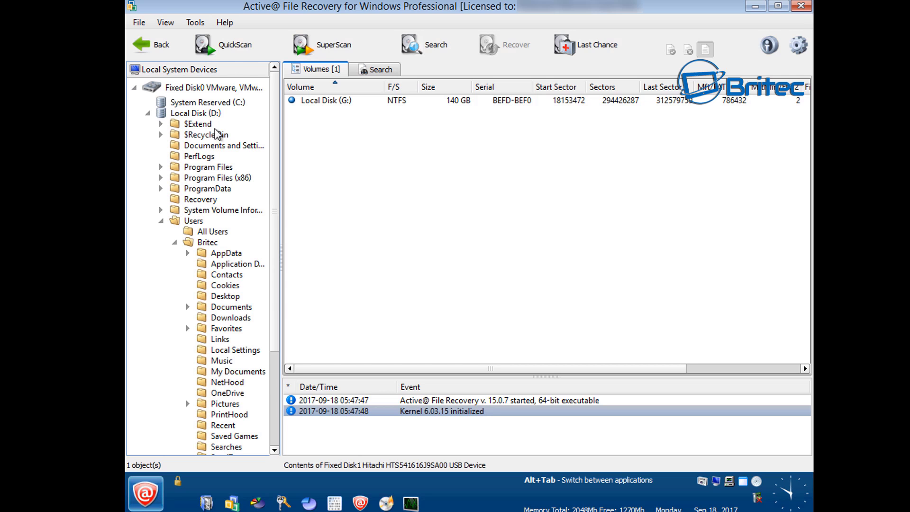
- Return to Local Disk (D:) and select the Important Data folder in Users\Britec\Documents
click(212, 114)
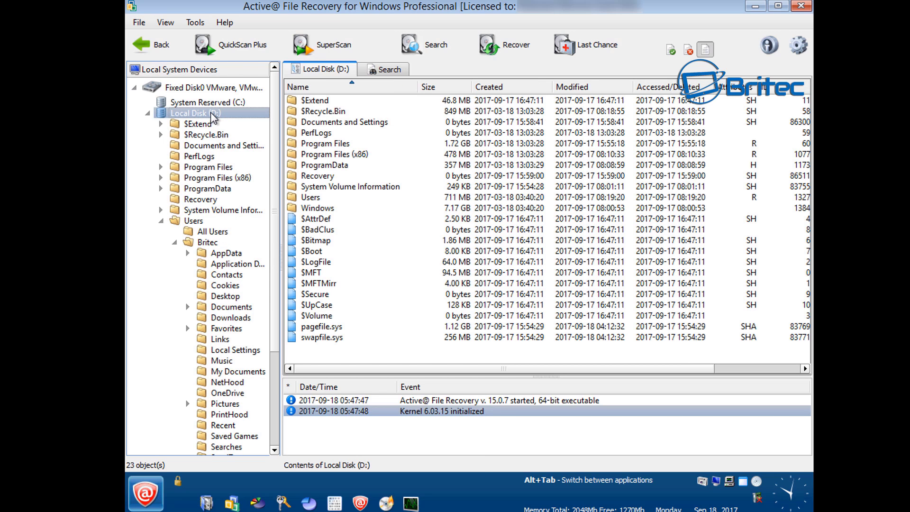
double_click(316, 200)
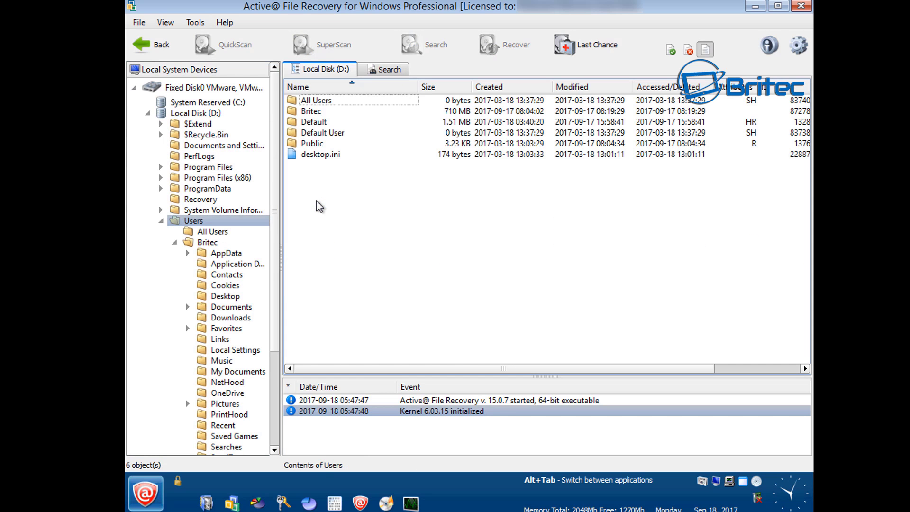
double_click(317, 113)
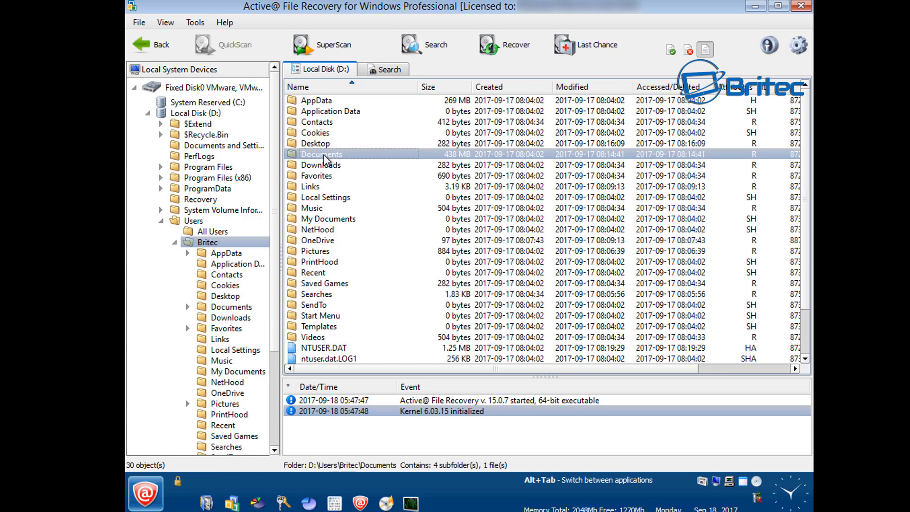
double_click(322, 155)
click(349, 102)
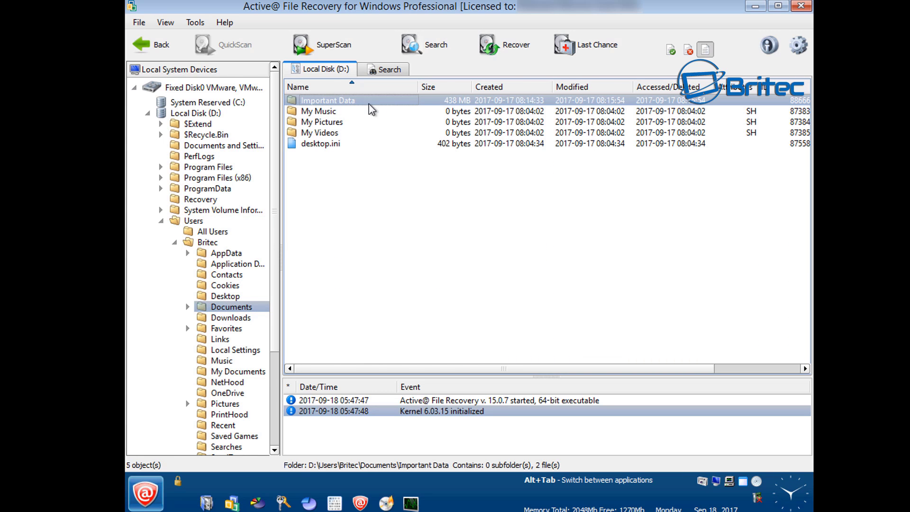
- Open the recovery options for Important Data and set the output folder to G:\backup 18-09-2017
click(532, 56)
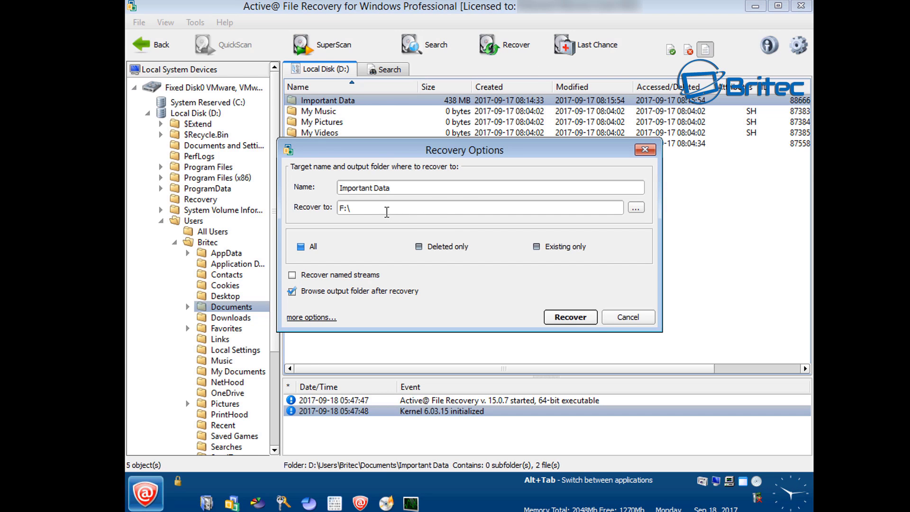
drag(388, 150, 420, 149)
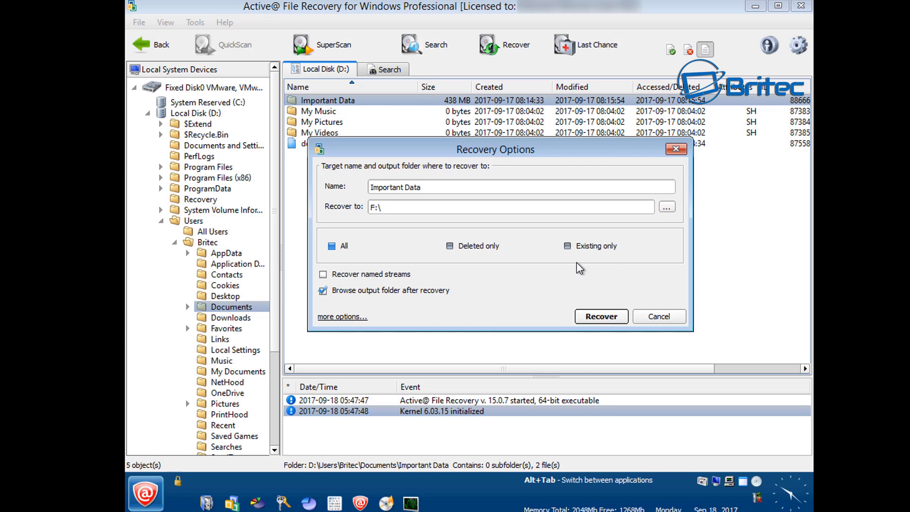
click(668, 210)
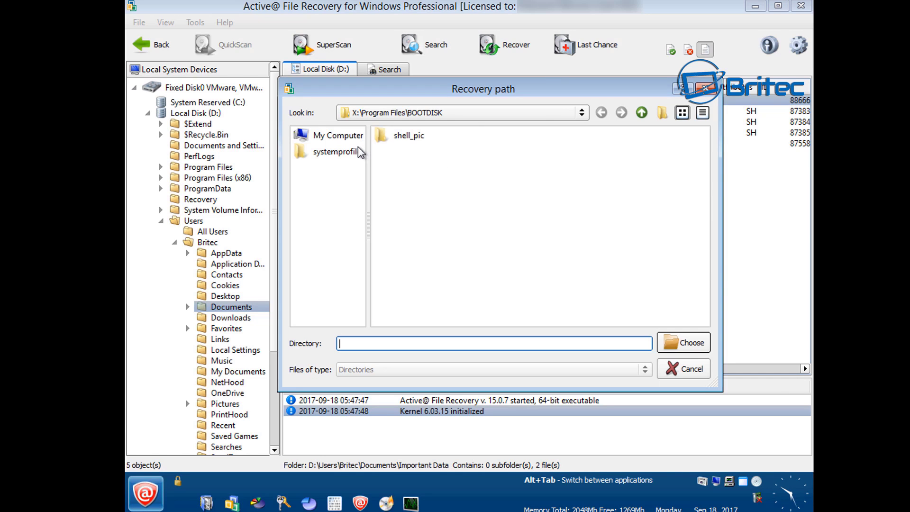
click(330, 138)
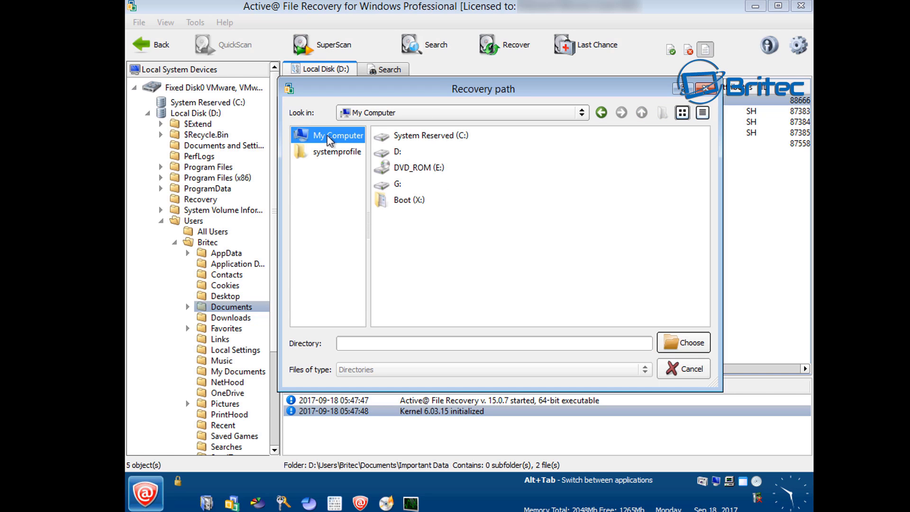
double_click(397, 186)
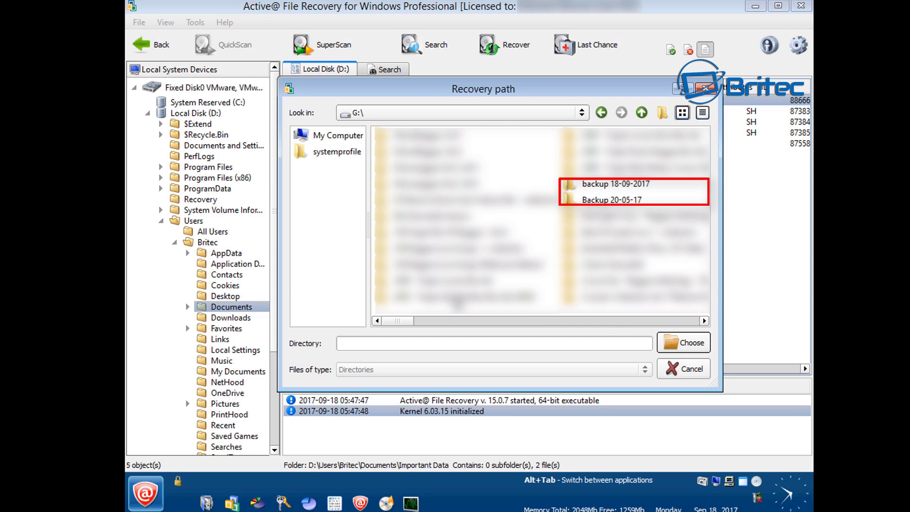
double_click(615, 184)
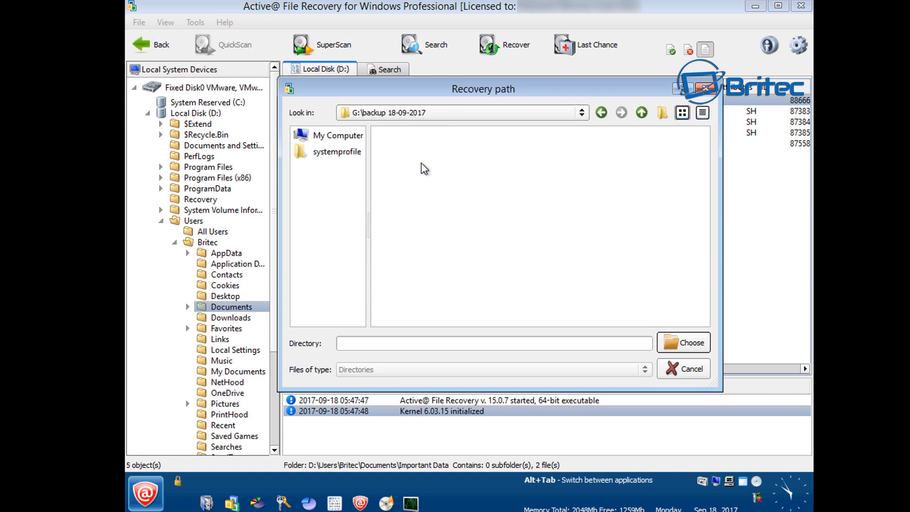
click(677, 351)
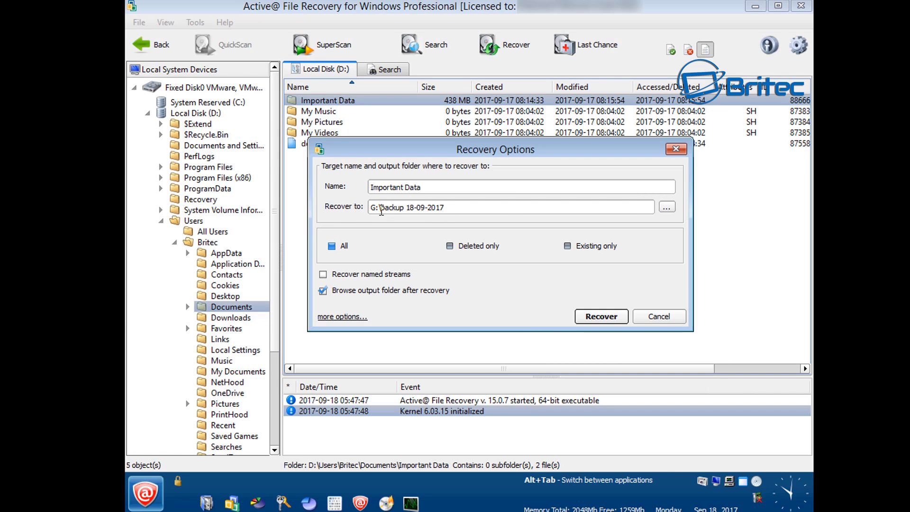
- Run the recovery of Important Data and look over the recovered folder in Boot Disk Explorer
click(386, 276)
click(601, 316)
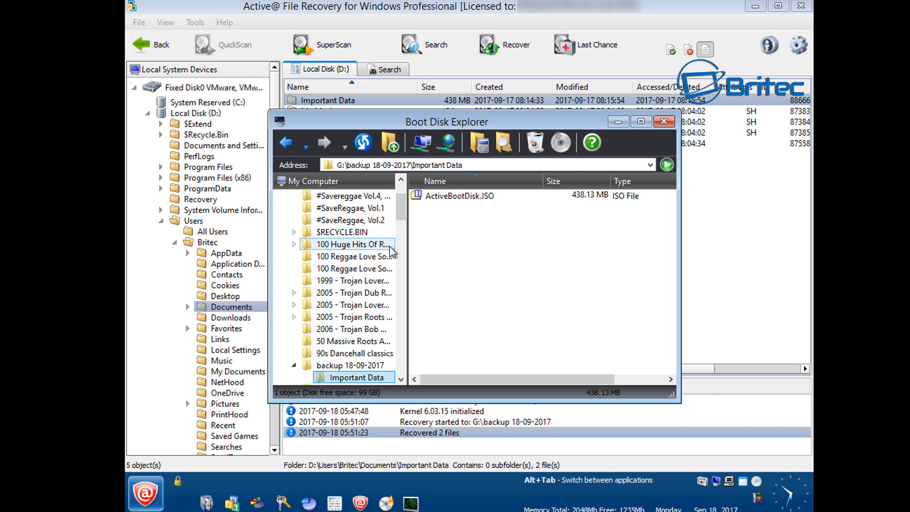
scroll(387, 250, down, 3)
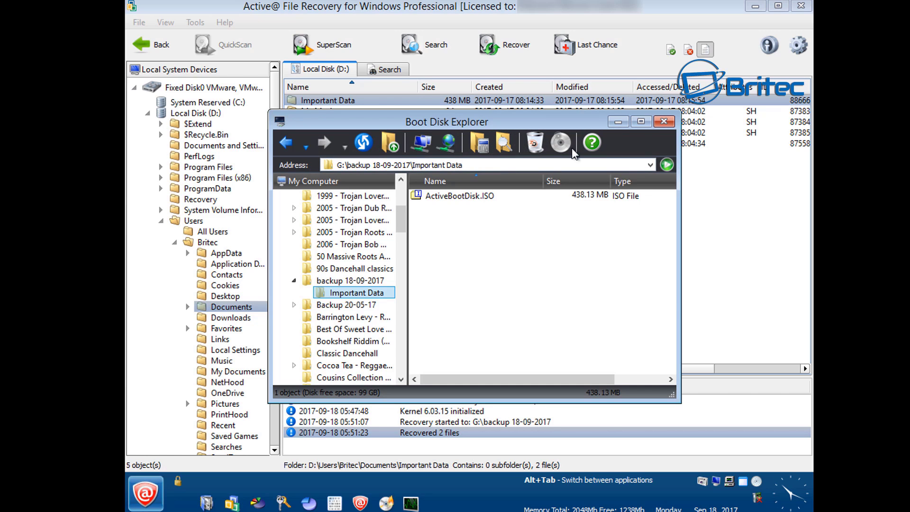
- Close Boot Disk Explorer and turn off the computer from the boot disk's desktop
click(663, 123)
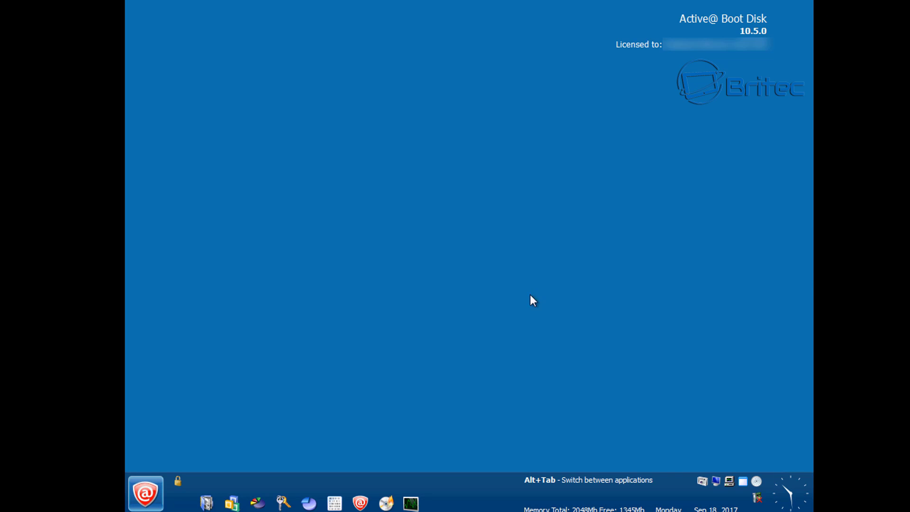
click(155, 501)
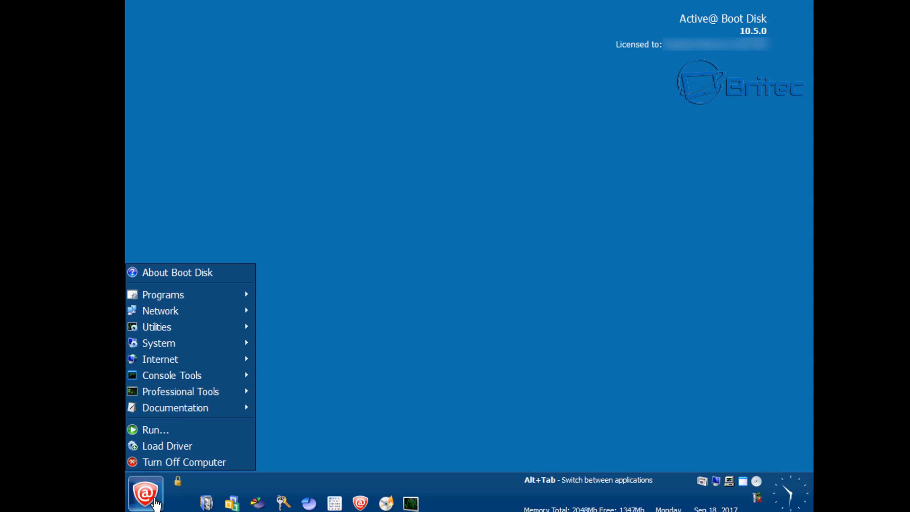
click(192, 462)
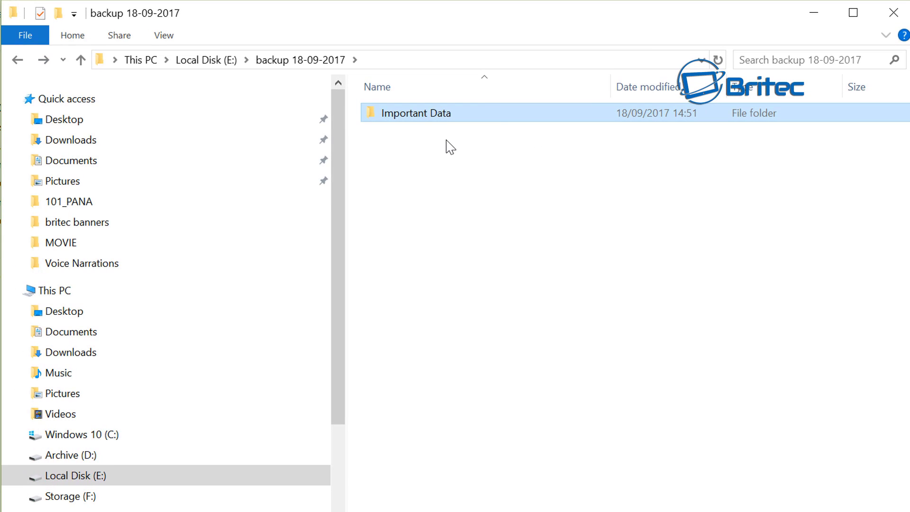